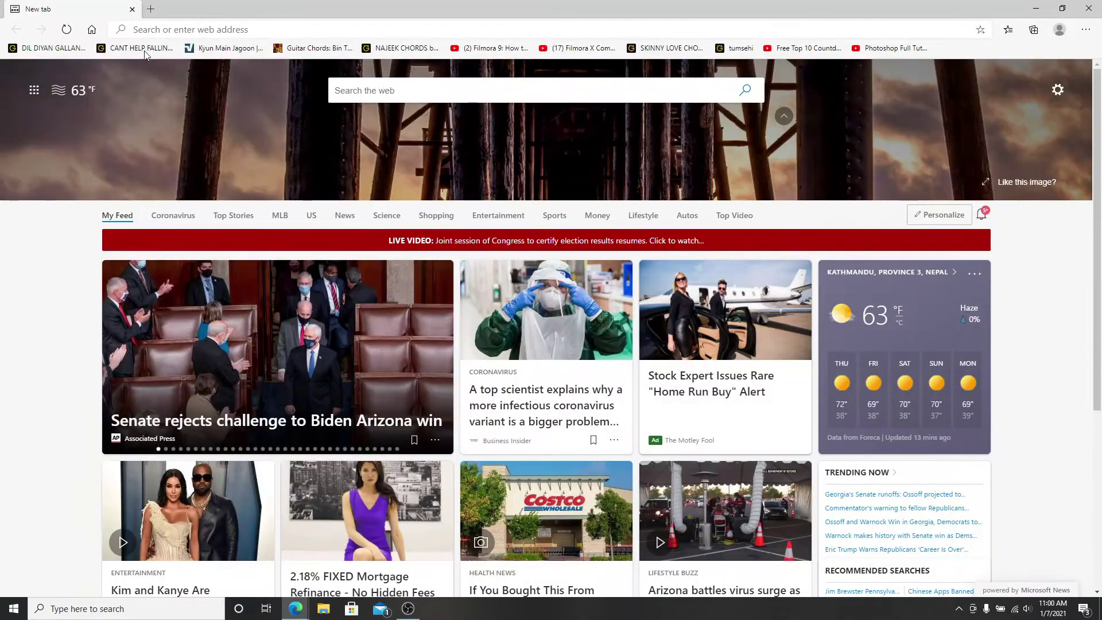
Step: Go to skype.com and follow Sign in, then Sign up, to Microsoft's Create account page
click(190, 29)
text(skype.com)
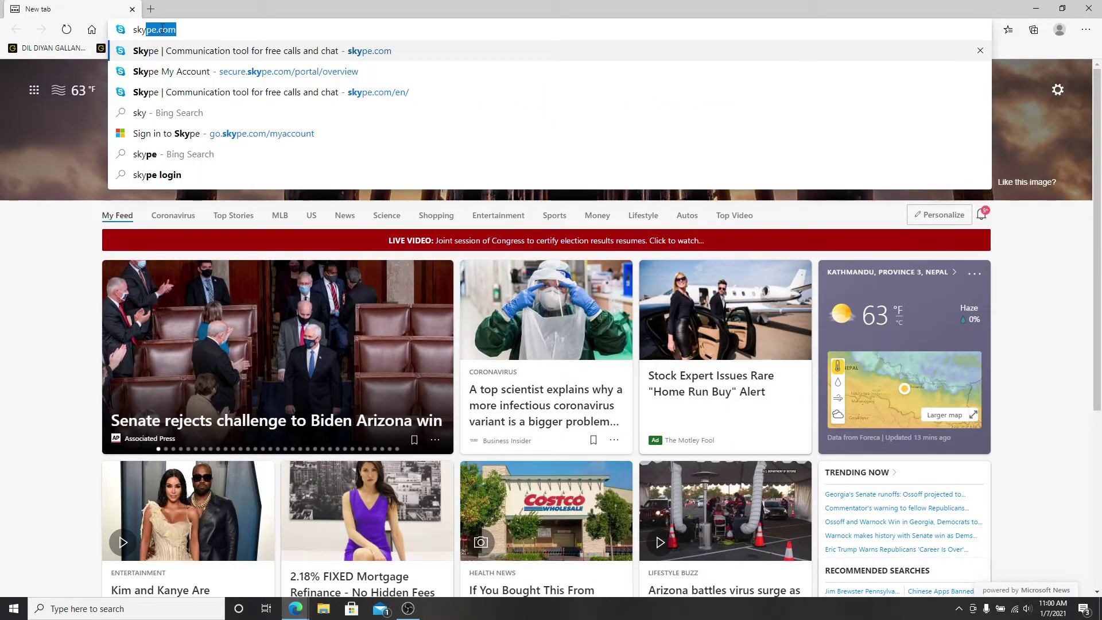
key(Return)
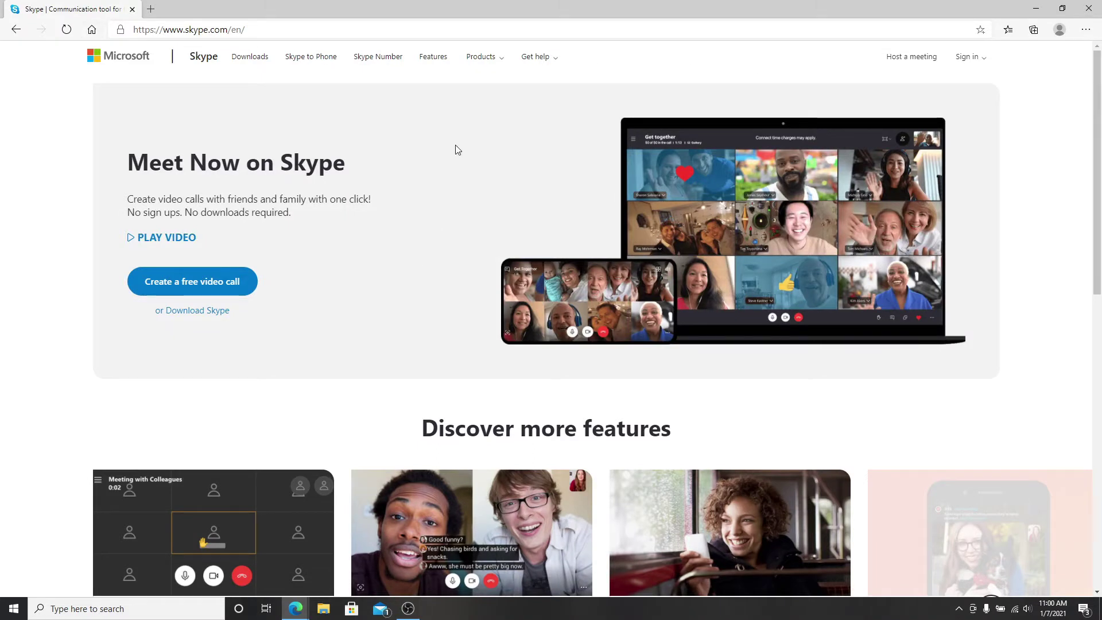
click(965, 58)
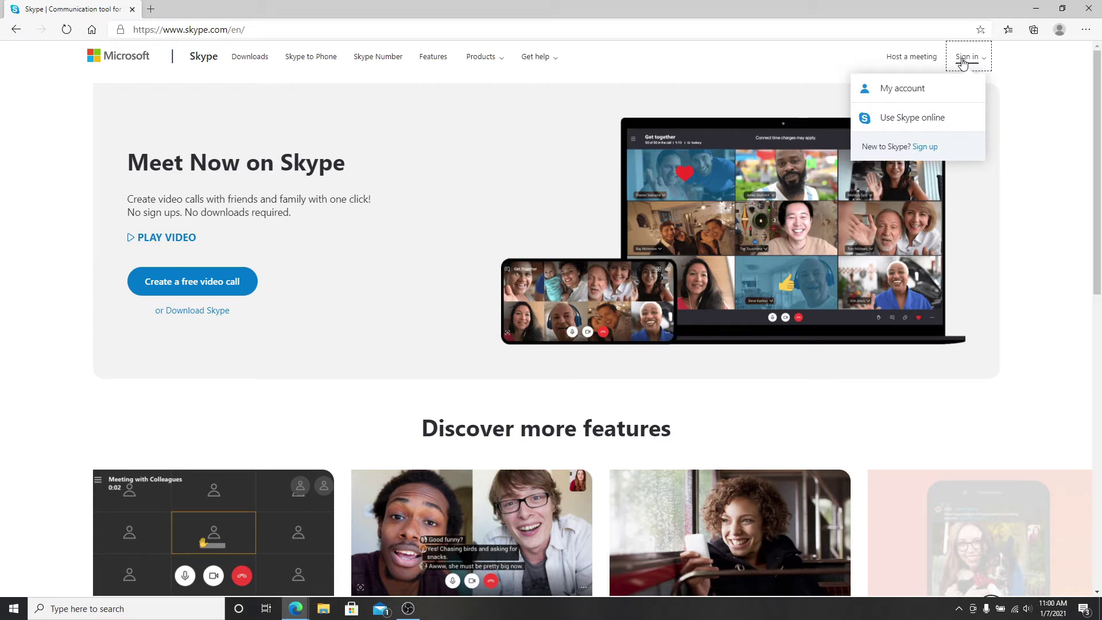
click(925, 149)
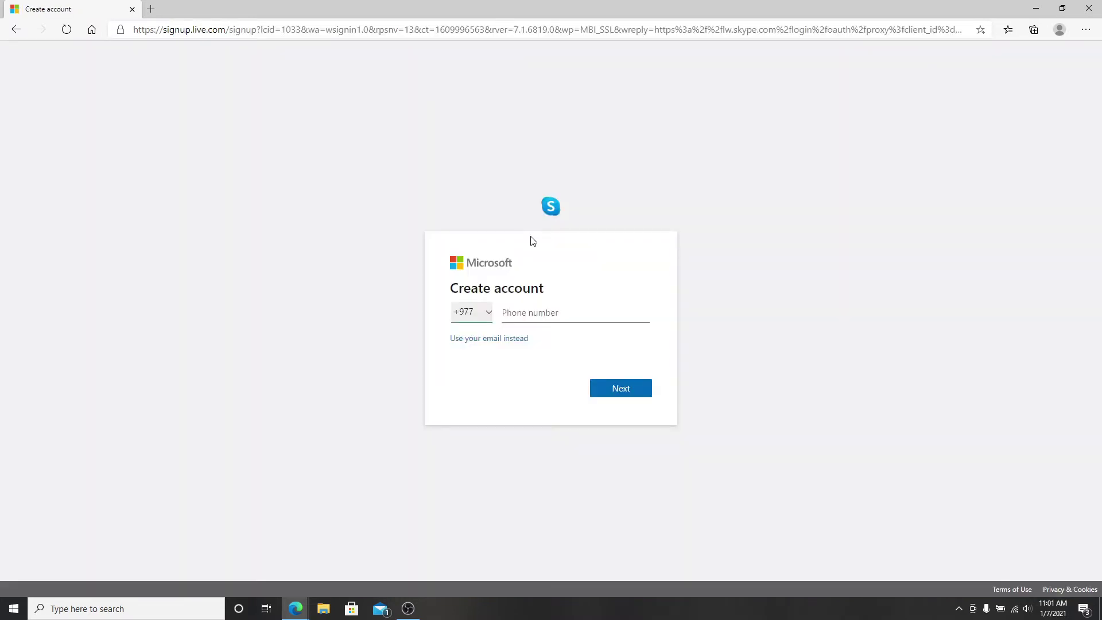
Step: Leave the phone number and country code, and submit an email address for signup instead
click(490, 314)
click(490, 315)
click(547, 312)
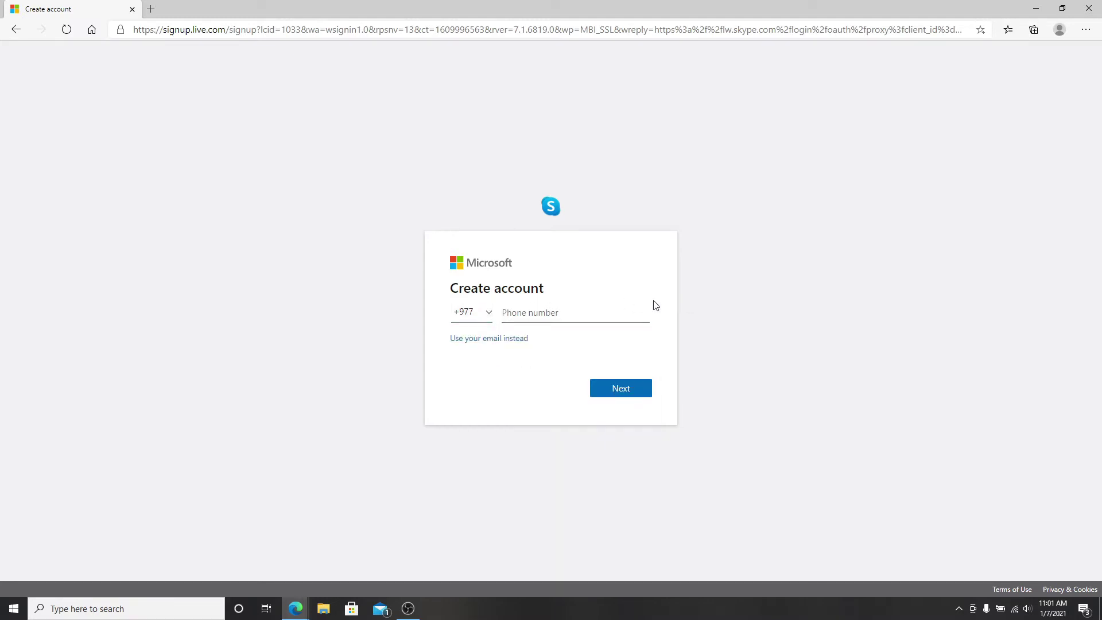
click(490, 340)
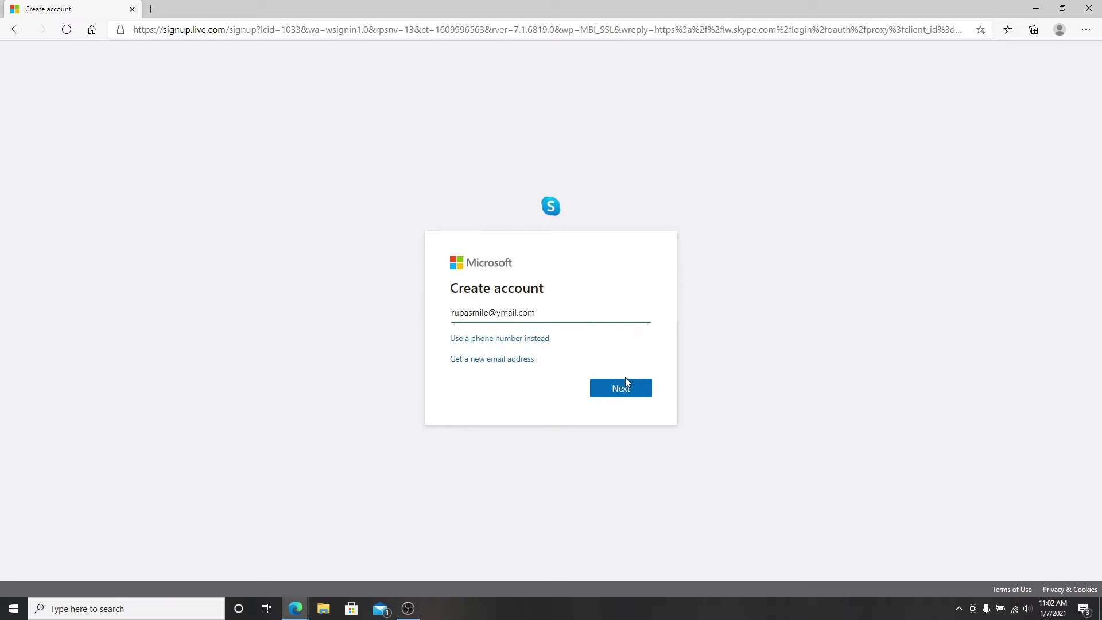
click(623, 392)
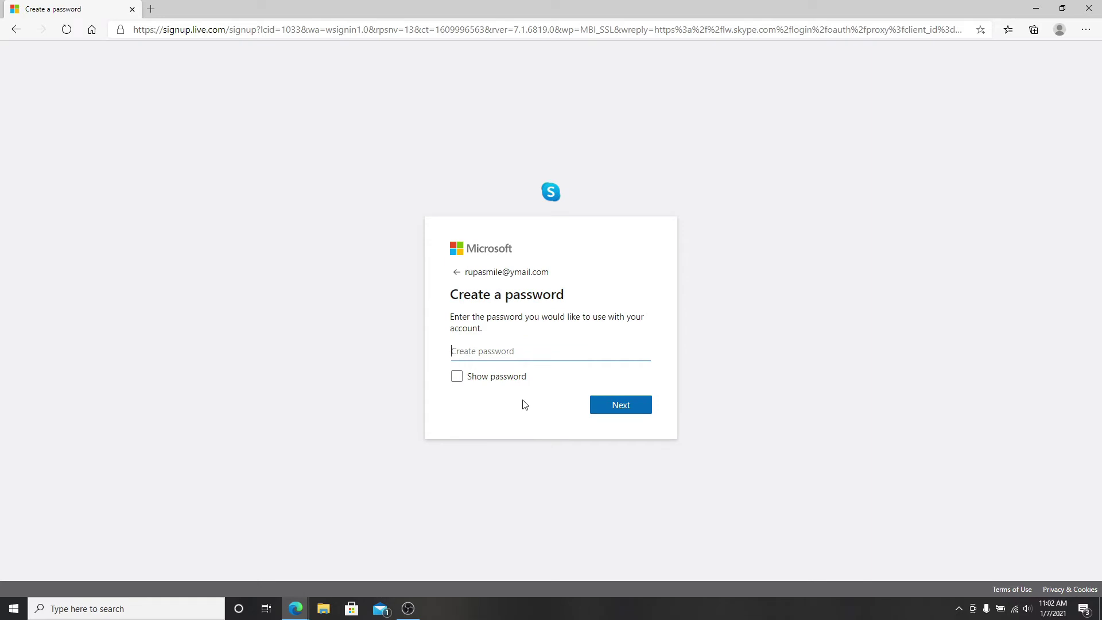
Step: Enter and submit a new account password, declining the browser's offer to save it
click(517, 352)
text(••••••••••••••••)
click(621, 405)
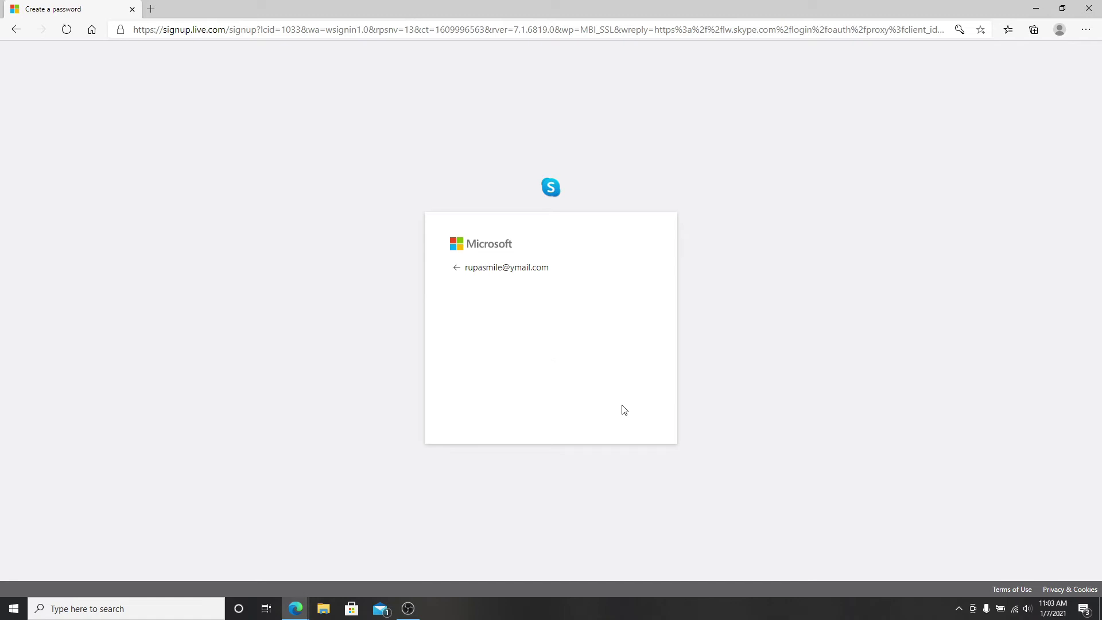
click(943, 145)
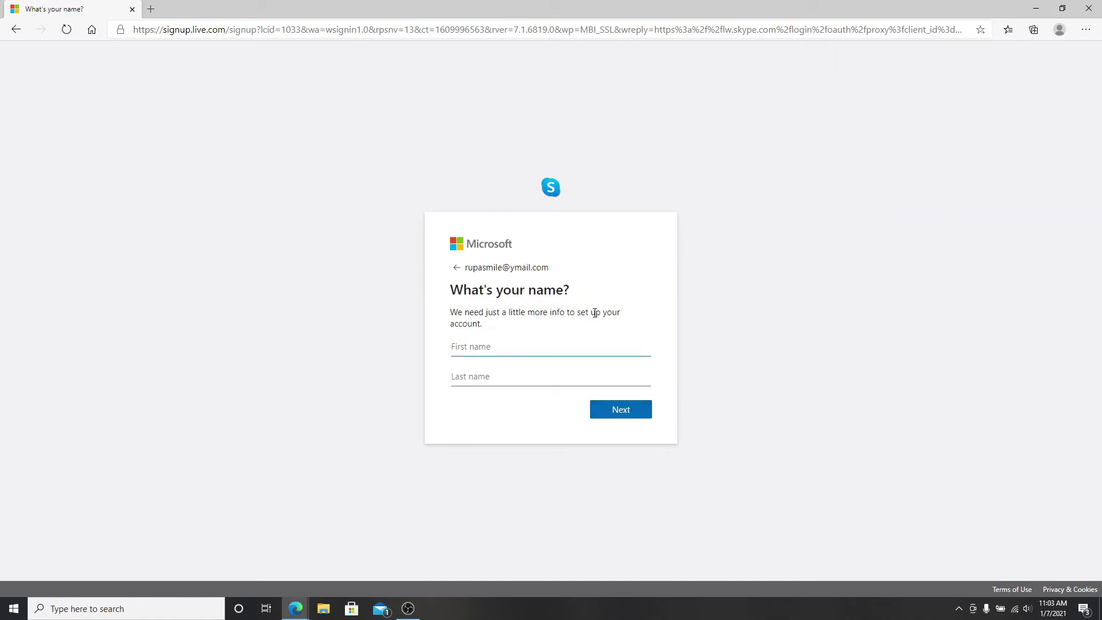
key(Tab)
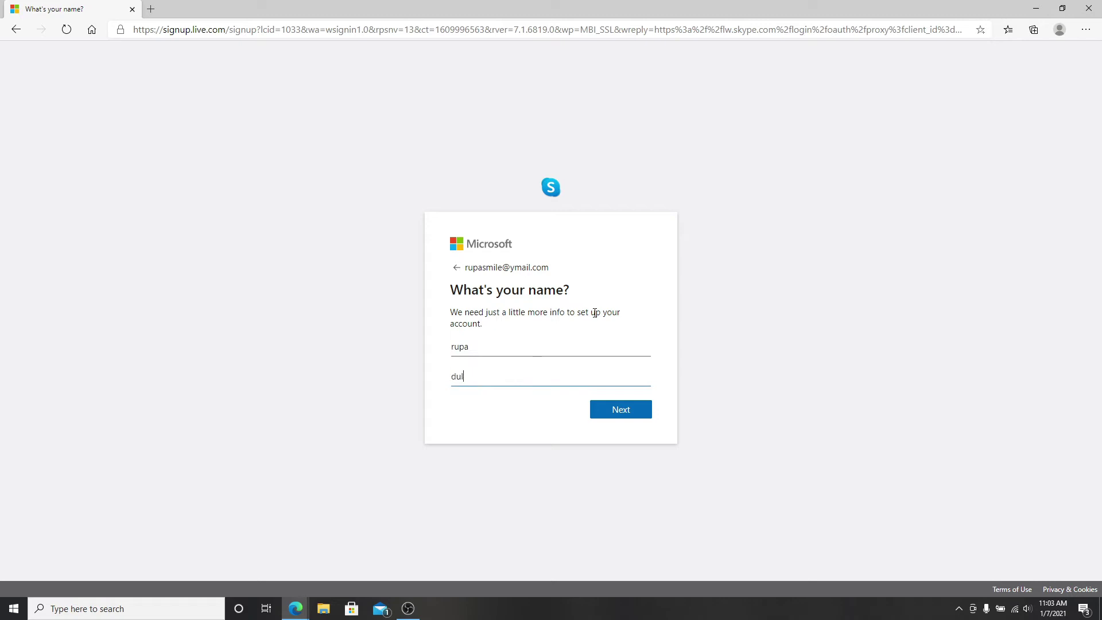
click(622, 409)
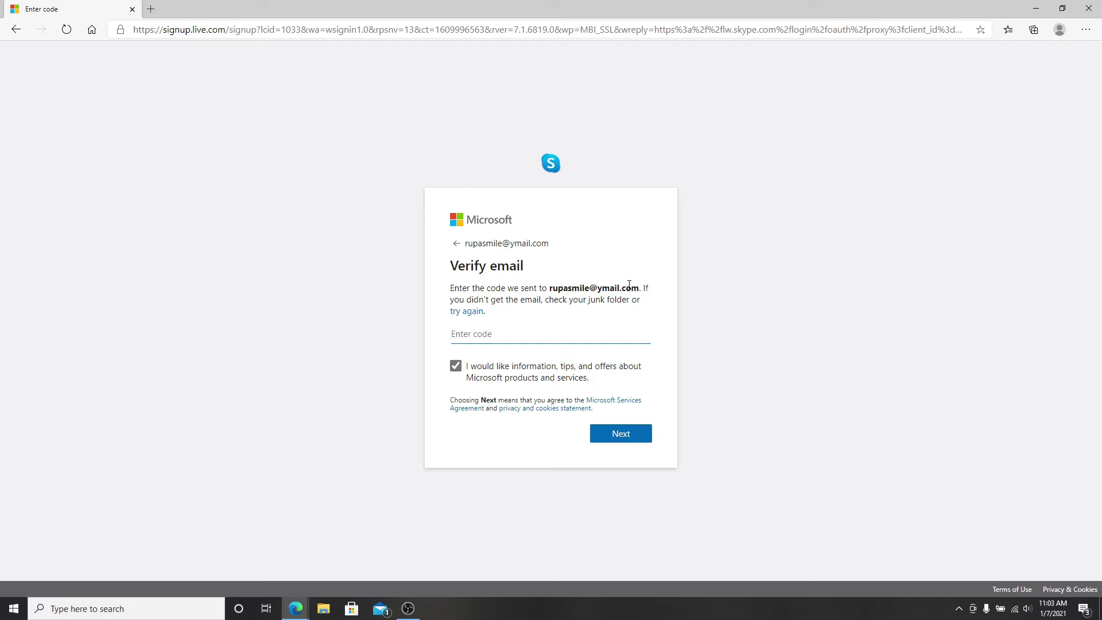
key(ctrl+shift+t)
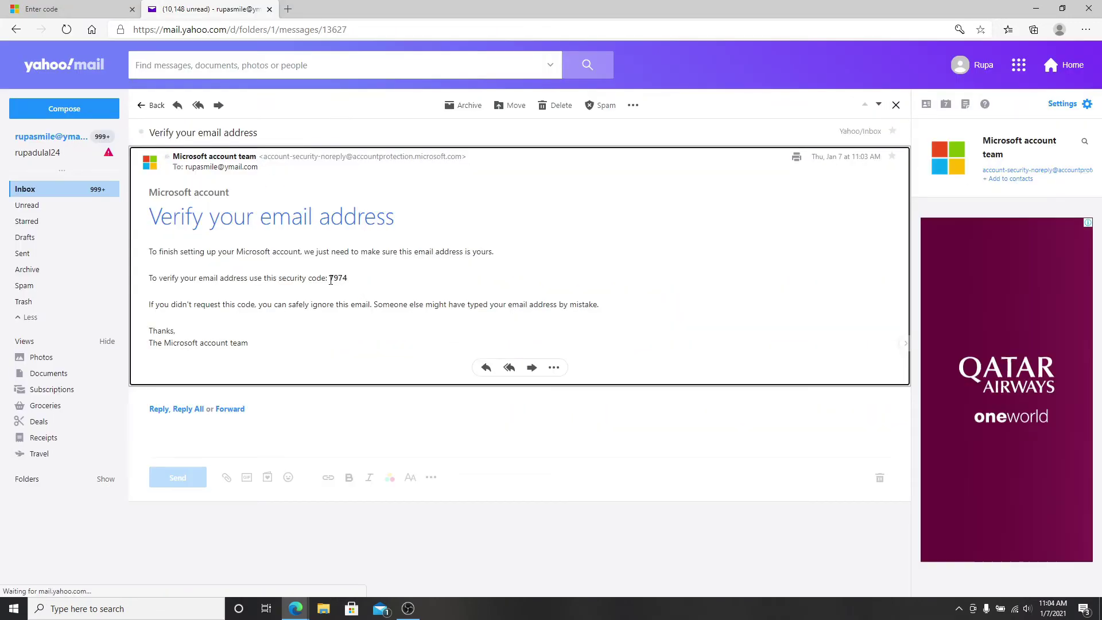
double_click(339, 278)
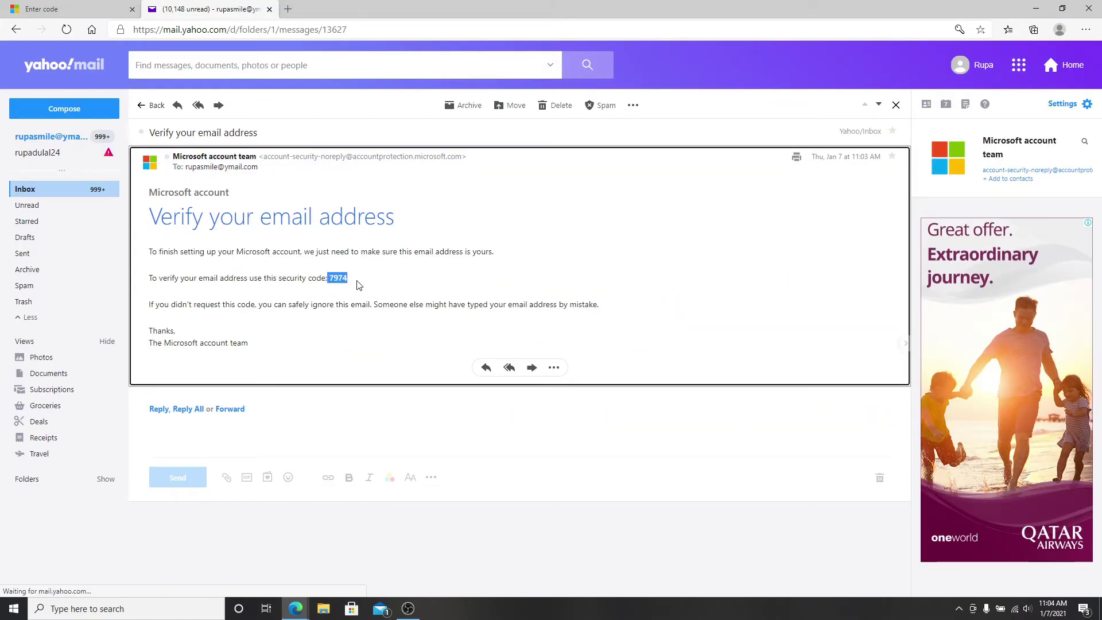
key(ctrl+c)
key(ctrl+Tab)
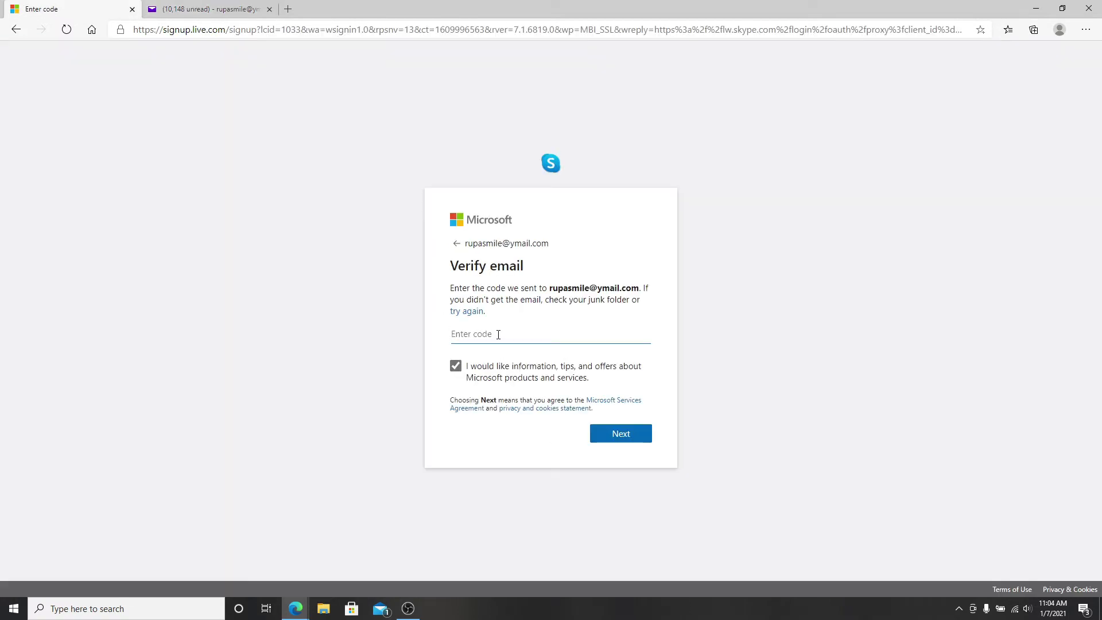
key(ctrl+v)
click(455, 366)
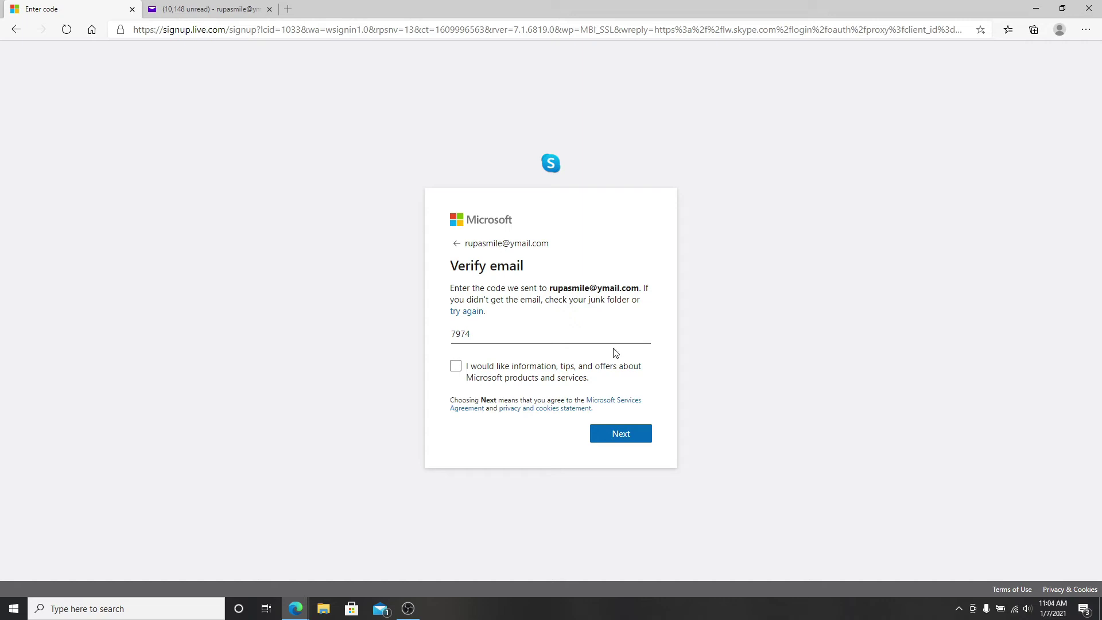
click(456, 367)
click(620, 434)
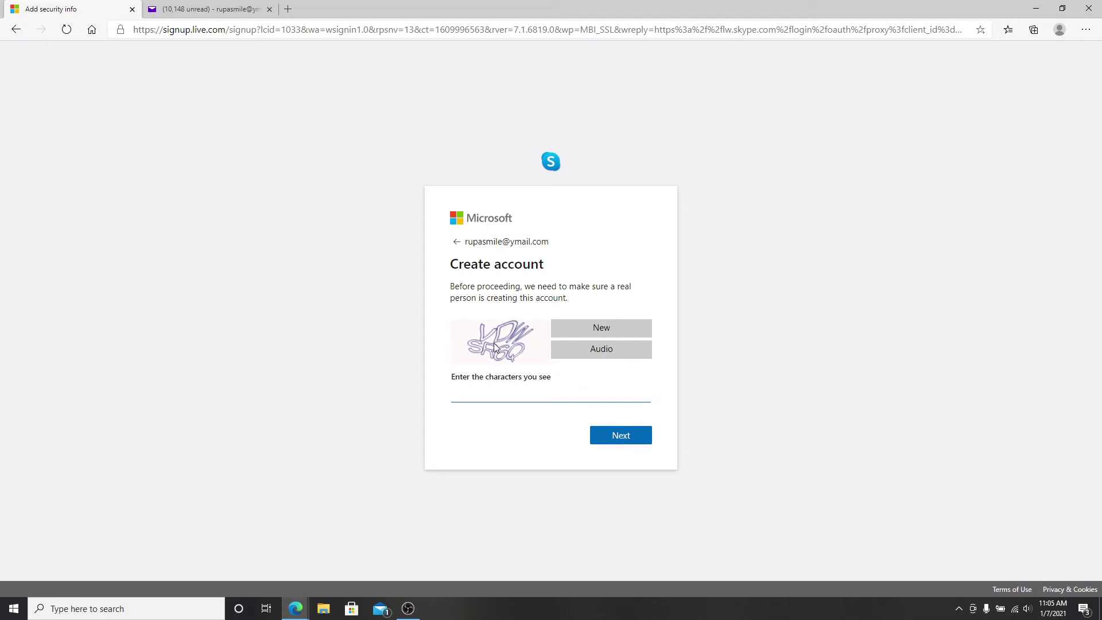
text(vdwsr6q)
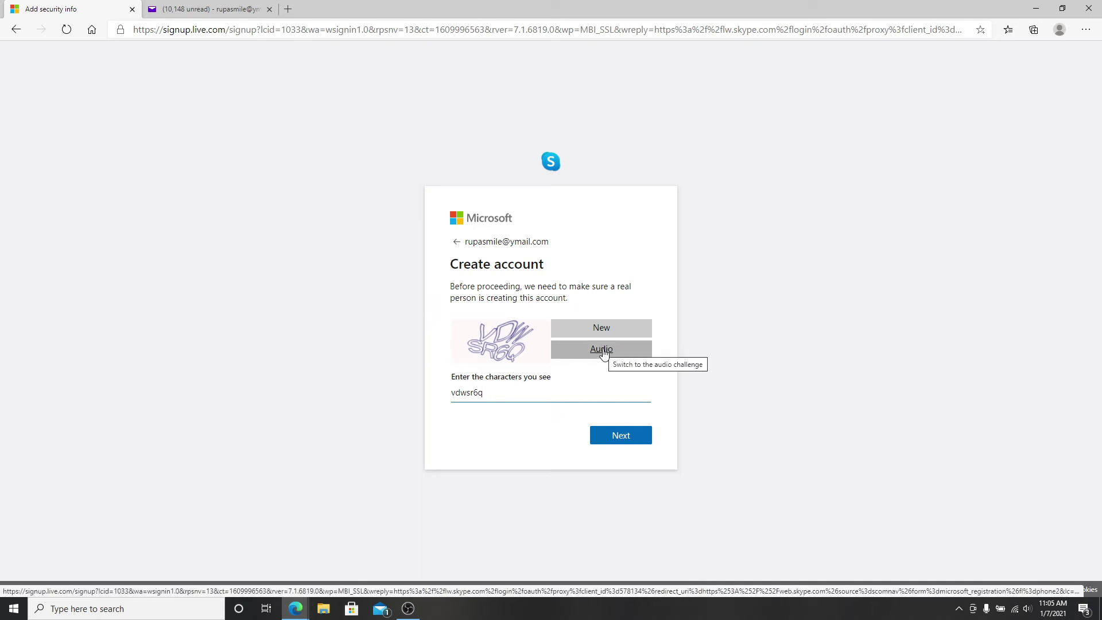
Step: Submit the captcha characters to finish creating the account
click(617, 439)
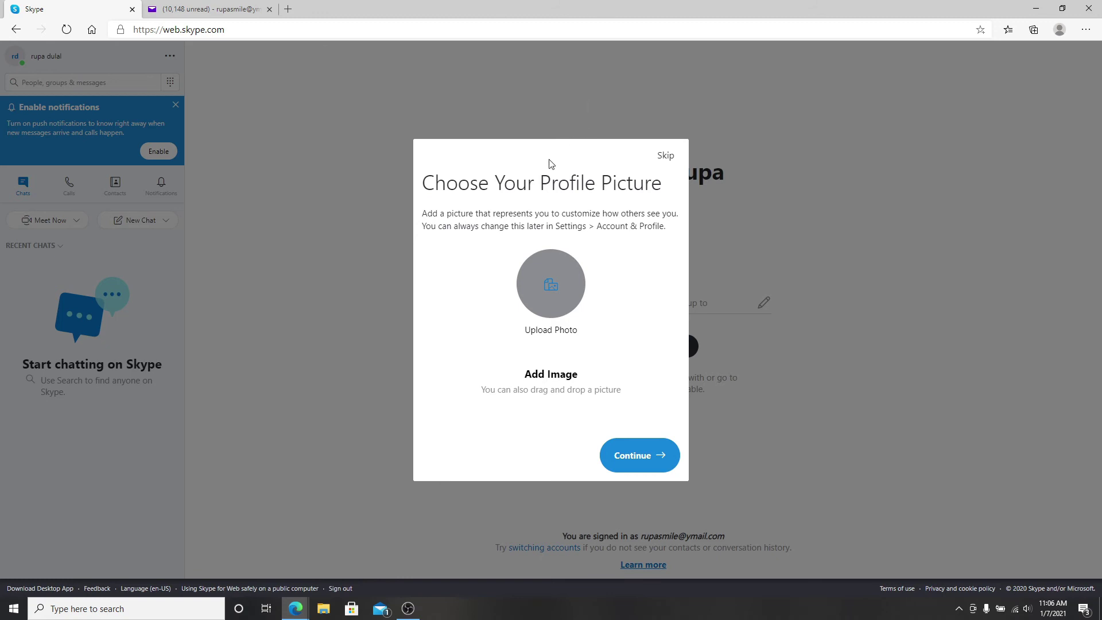
Step: Skip the profile photo, allow the microphone and camera, and continue past both tests
click(552, 284)
click(668, 159)
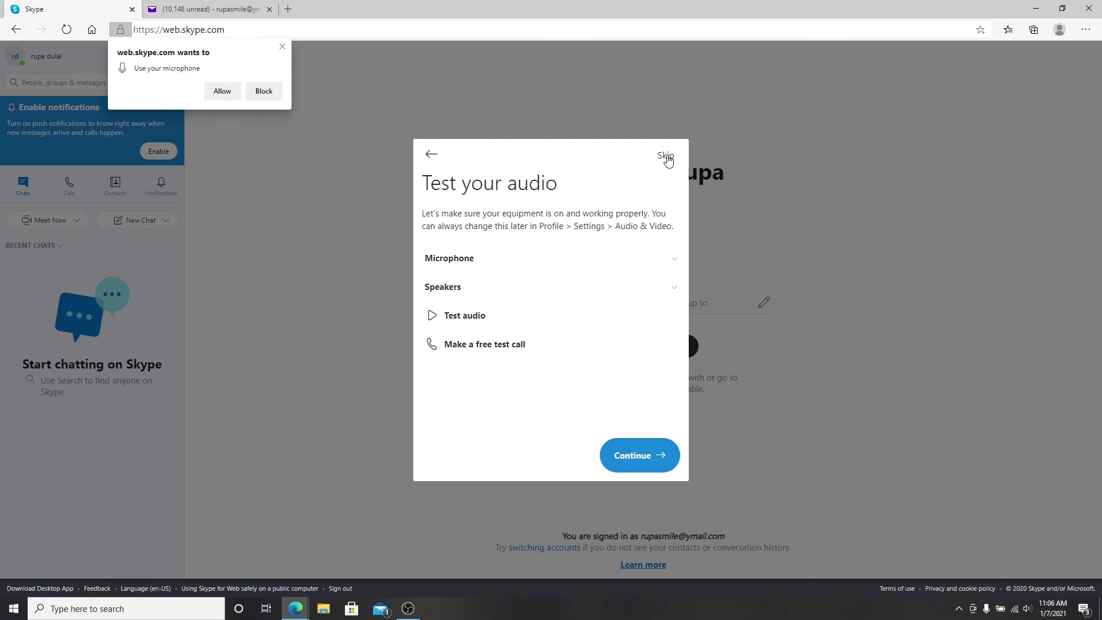
click(223, 91)
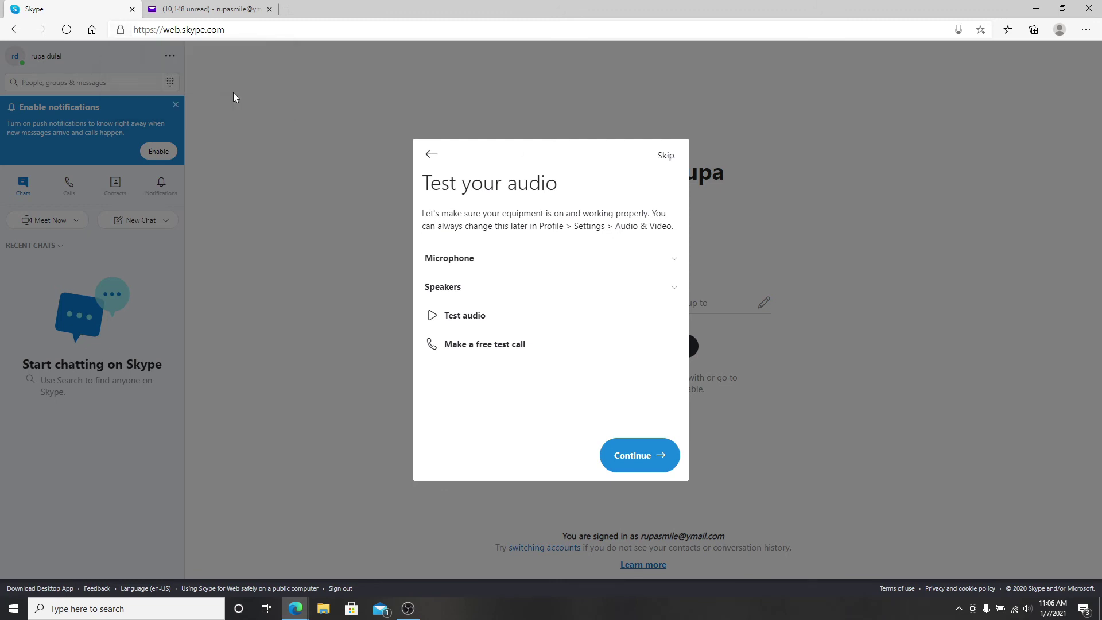
click(640, 456)
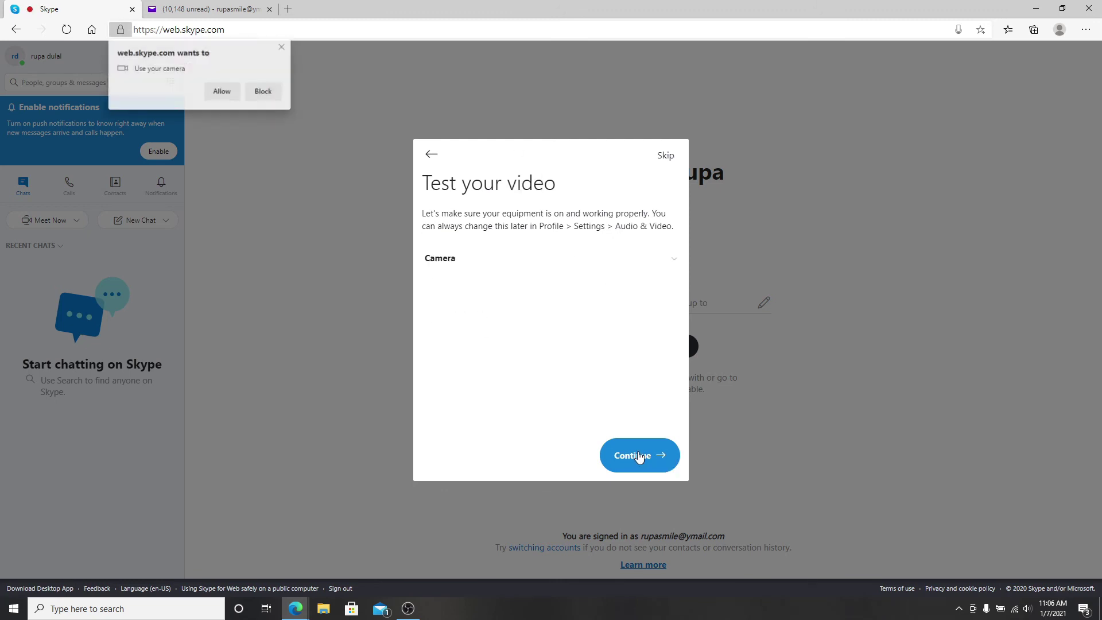
click(222, 91)
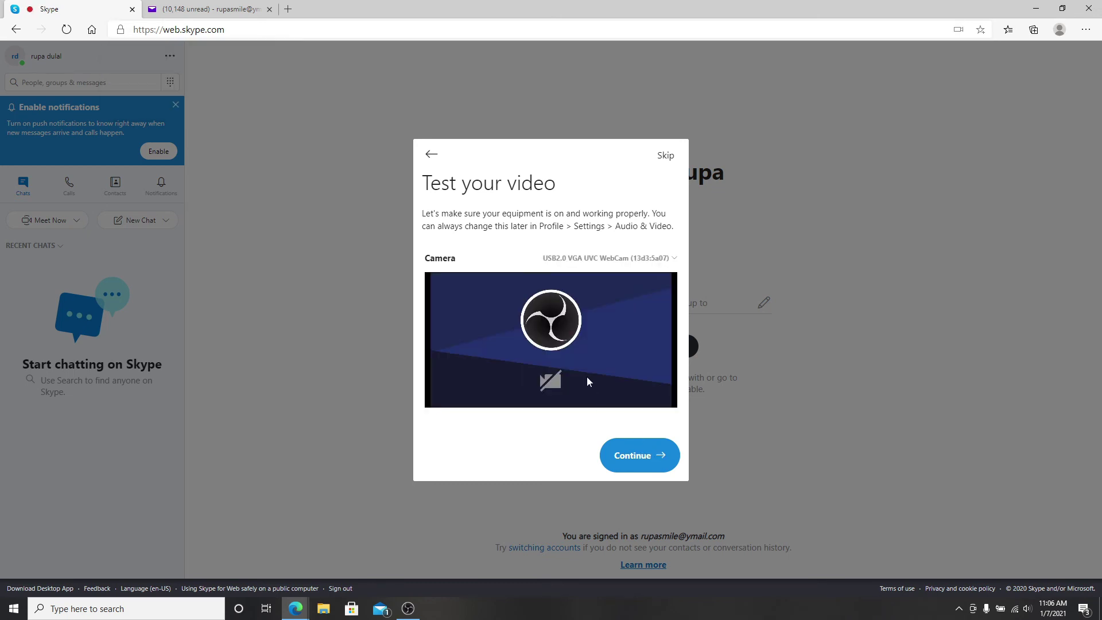
click(643, 463)
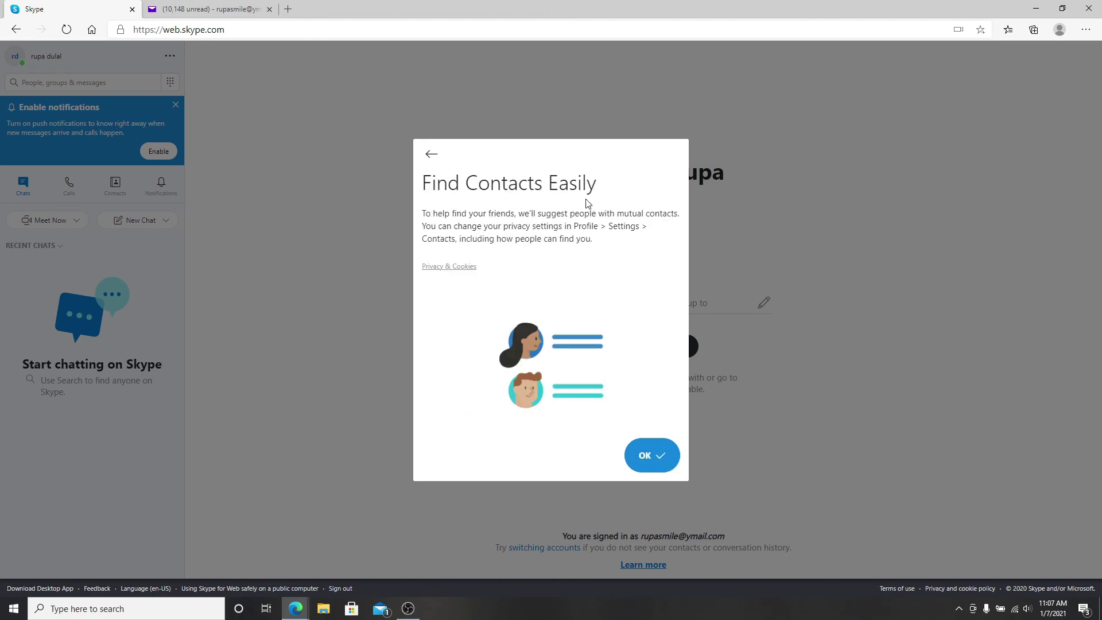
Step: Acknowledge Find Contacts Easily to reach the 'Welcome, rupa' home screen
click(654, 458)
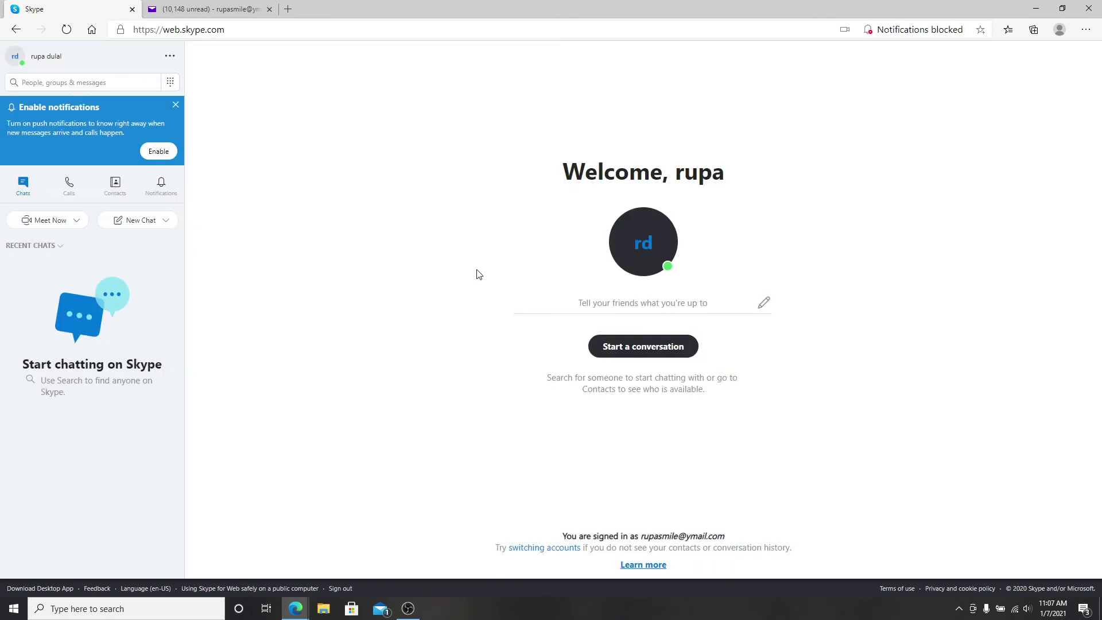